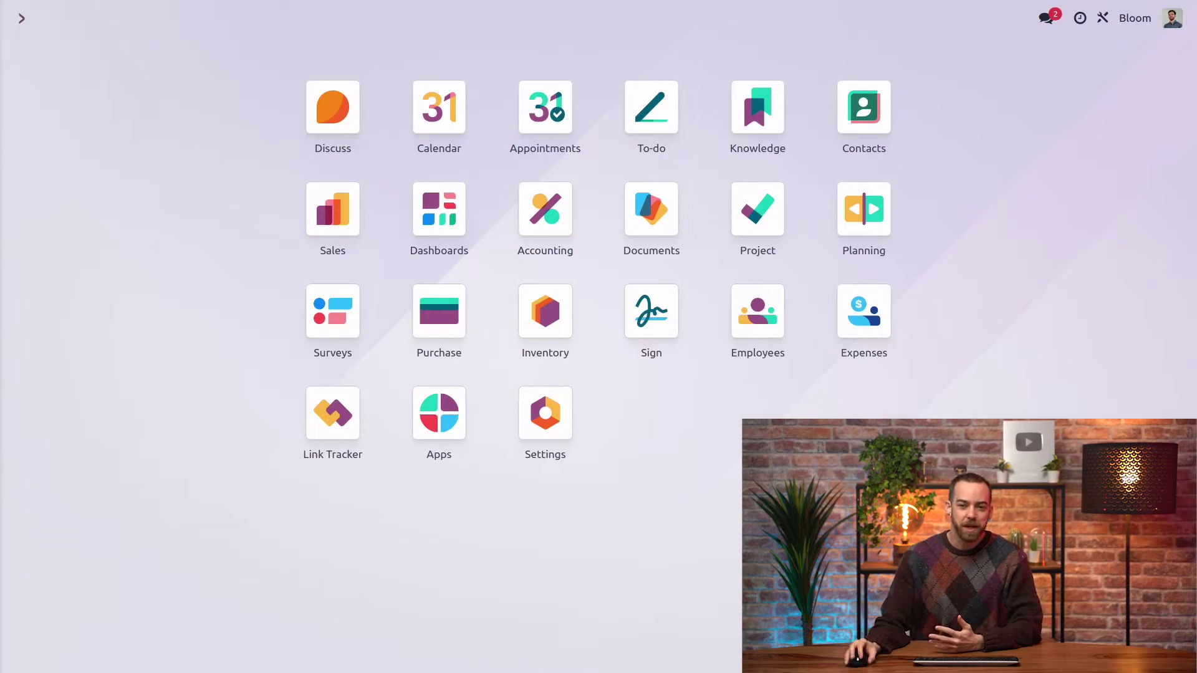
- Open the Accounting app from the Odoo home screen
left_click(546, 207)
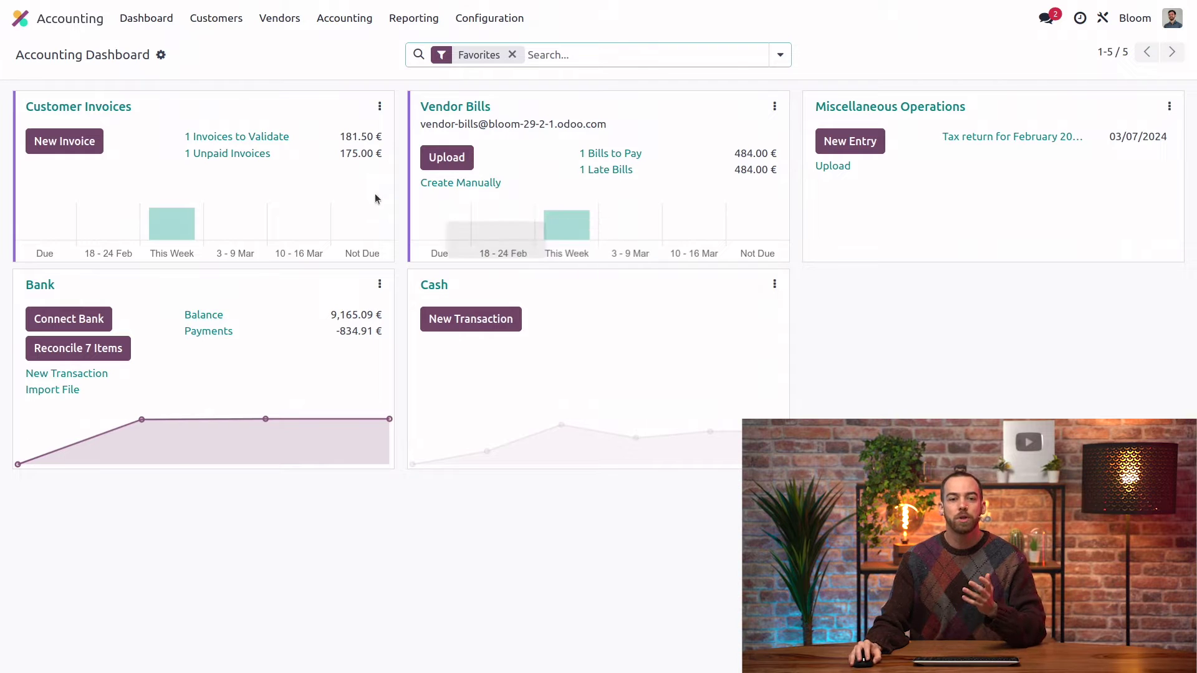
- Open the Customer Invoices journal's configuration from its card menu, then return to the dashboard
left_click(380, 107)
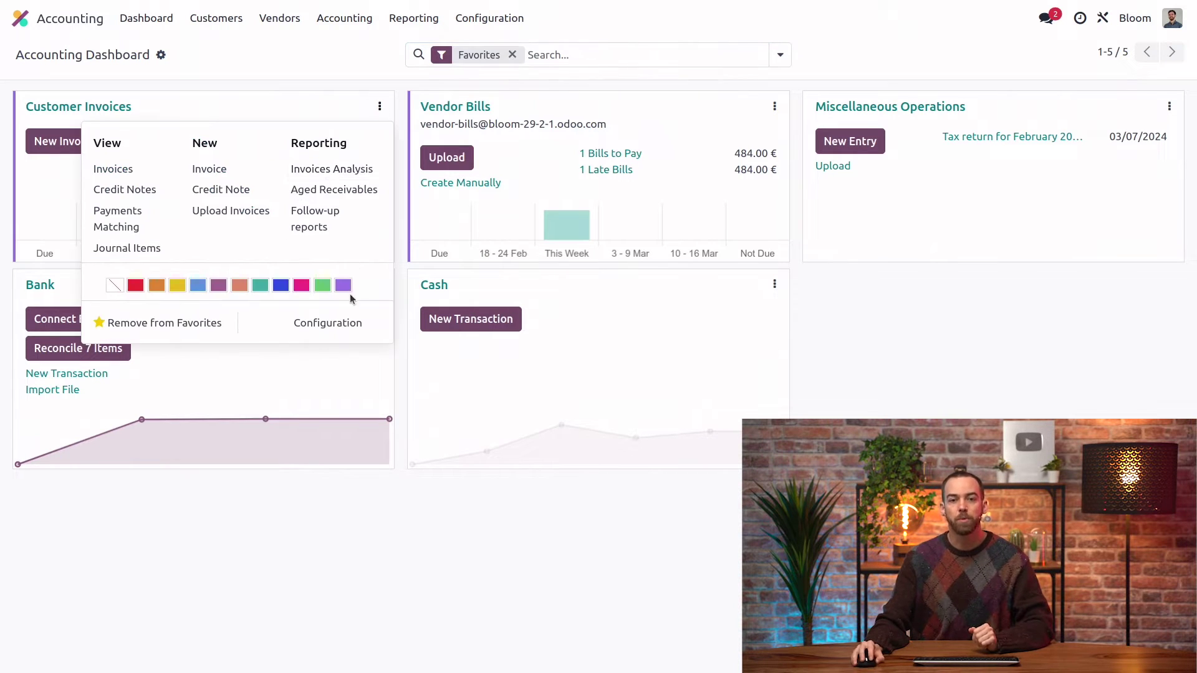
left_click(346, 330)
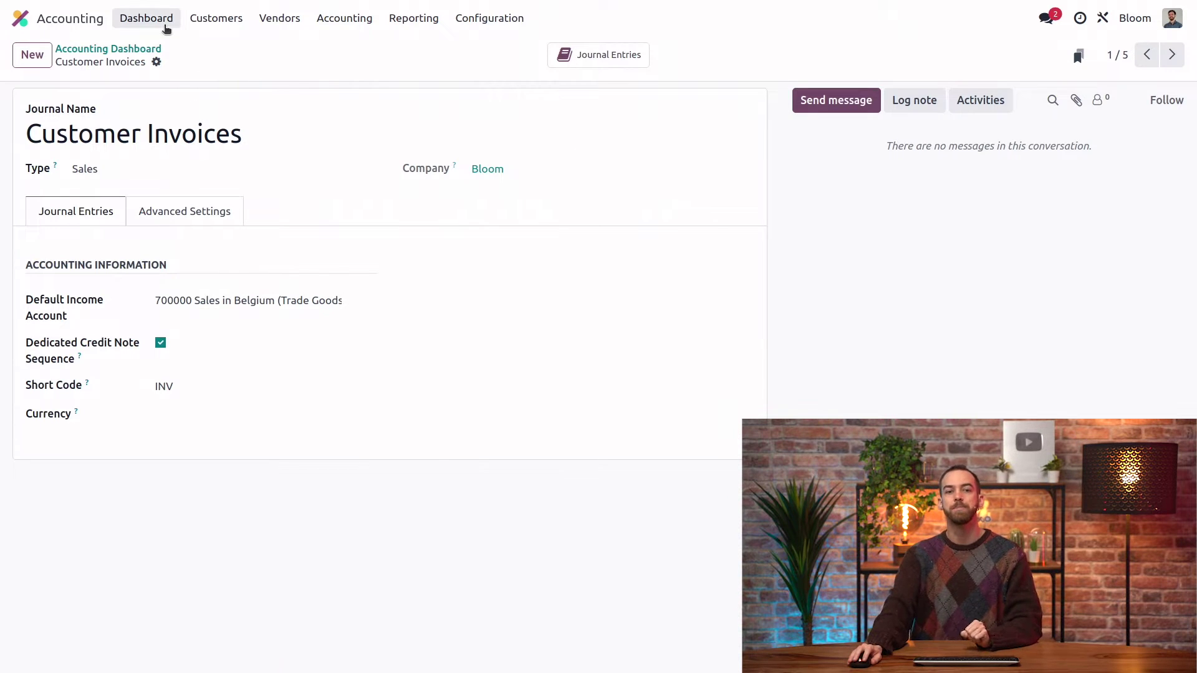
left_click(166, 23)
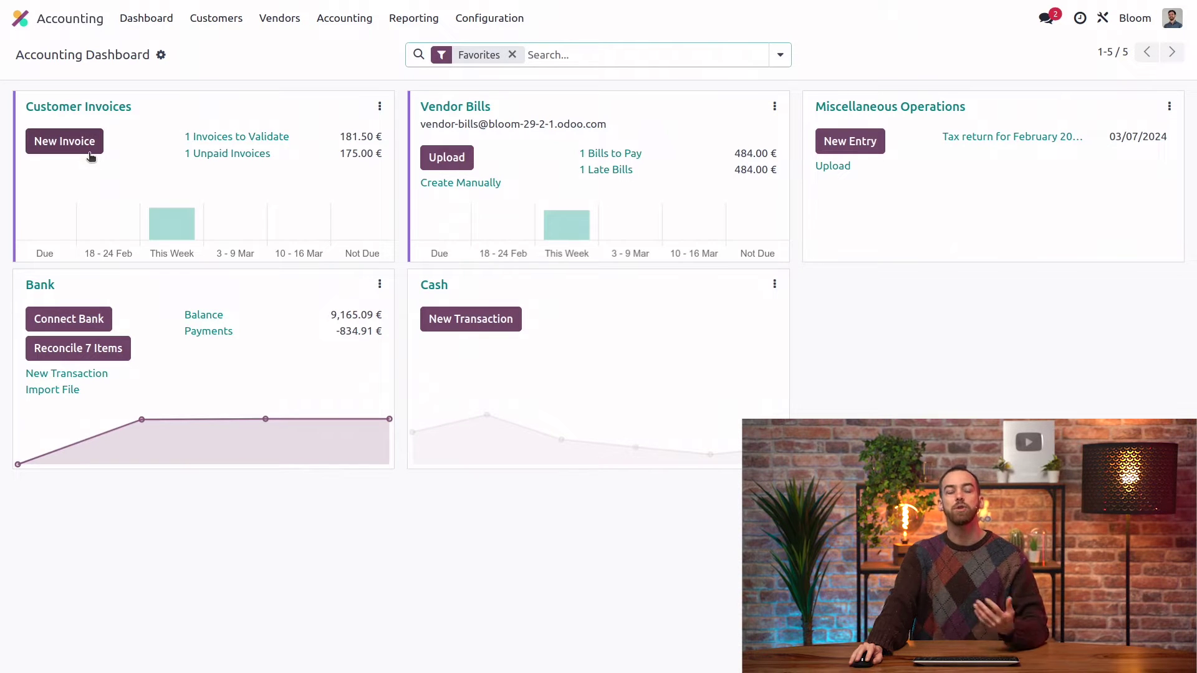
- Start a new invoice for customer Acres lawncare with a section titled 'Plants'
left_click(91, 156)
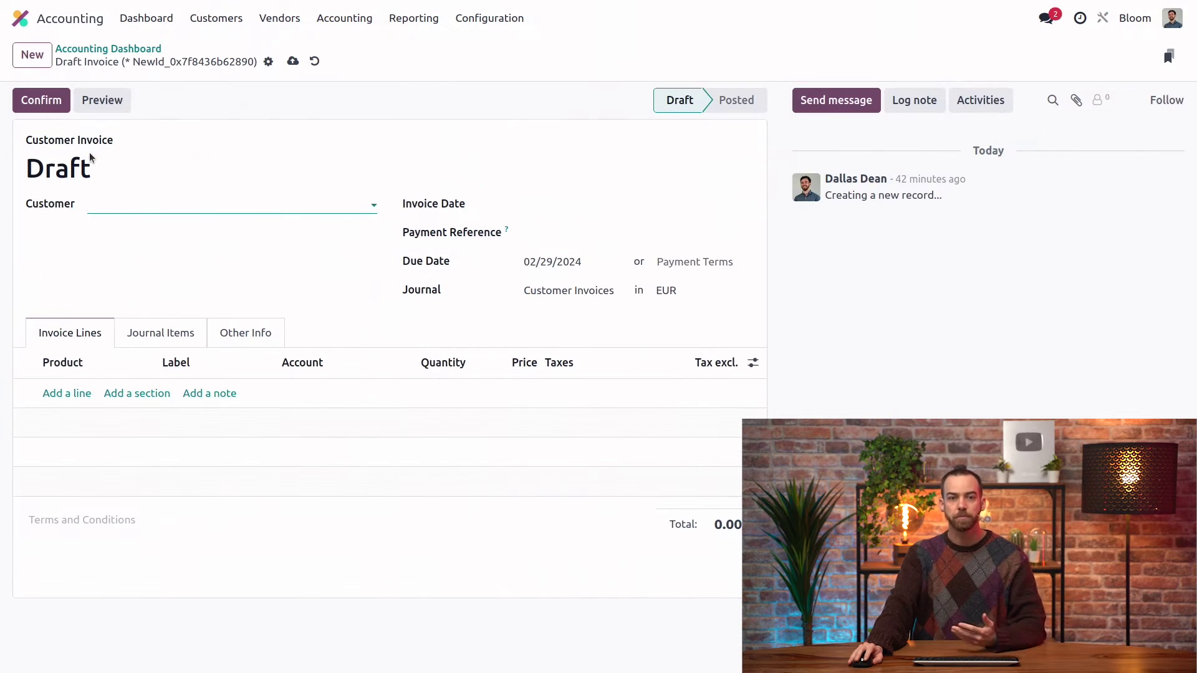
type("acre")
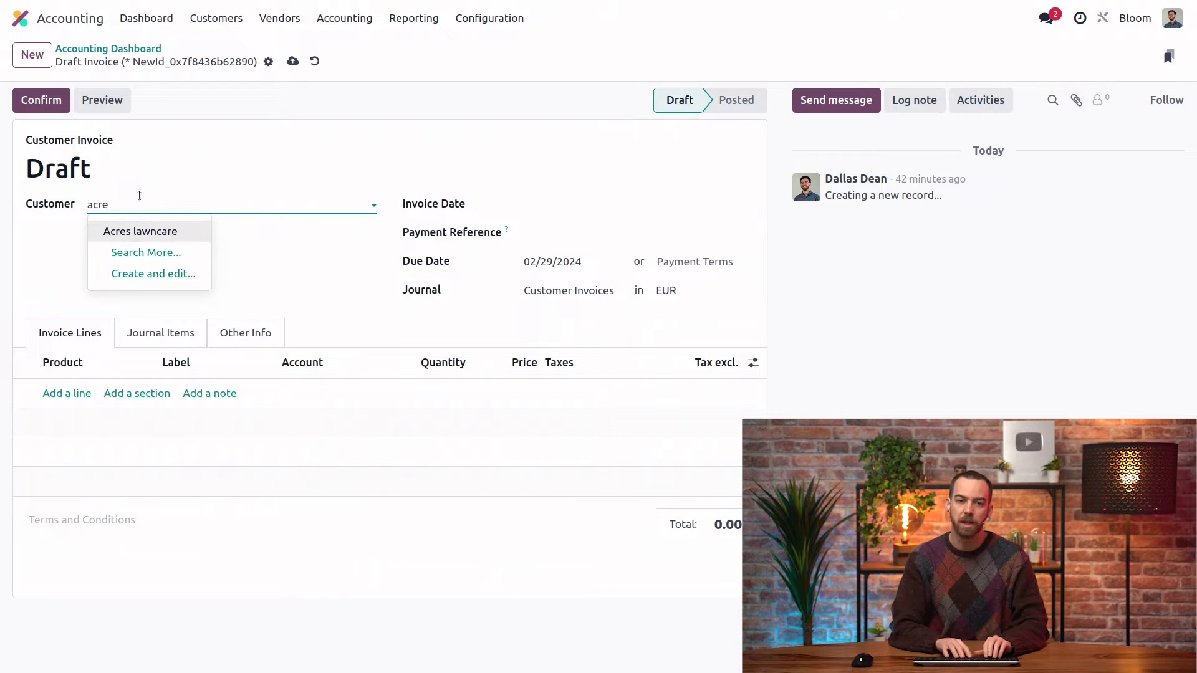
key("Return")
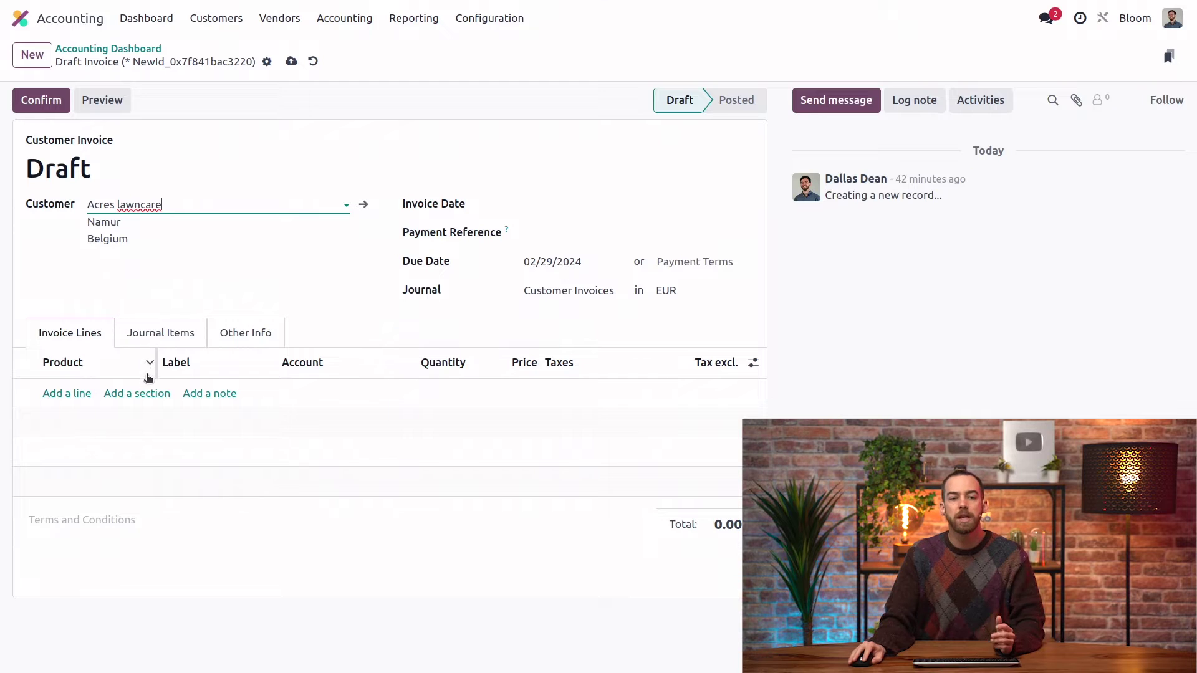
left_click(147, 392)
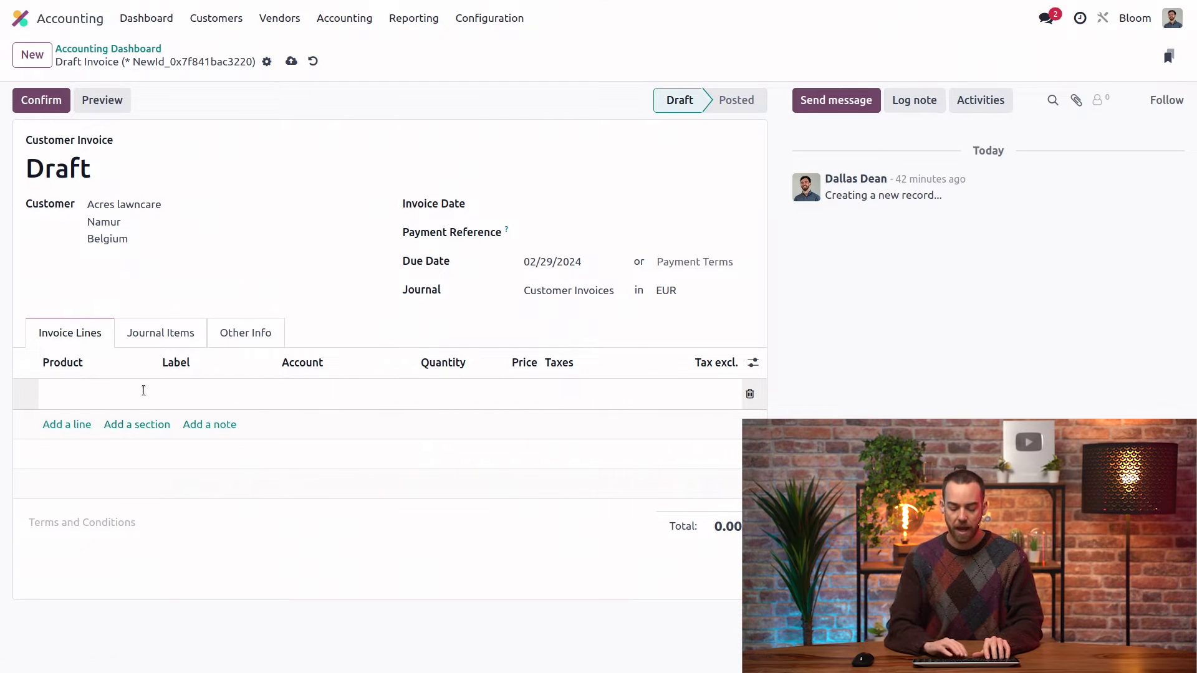
type("Plants")
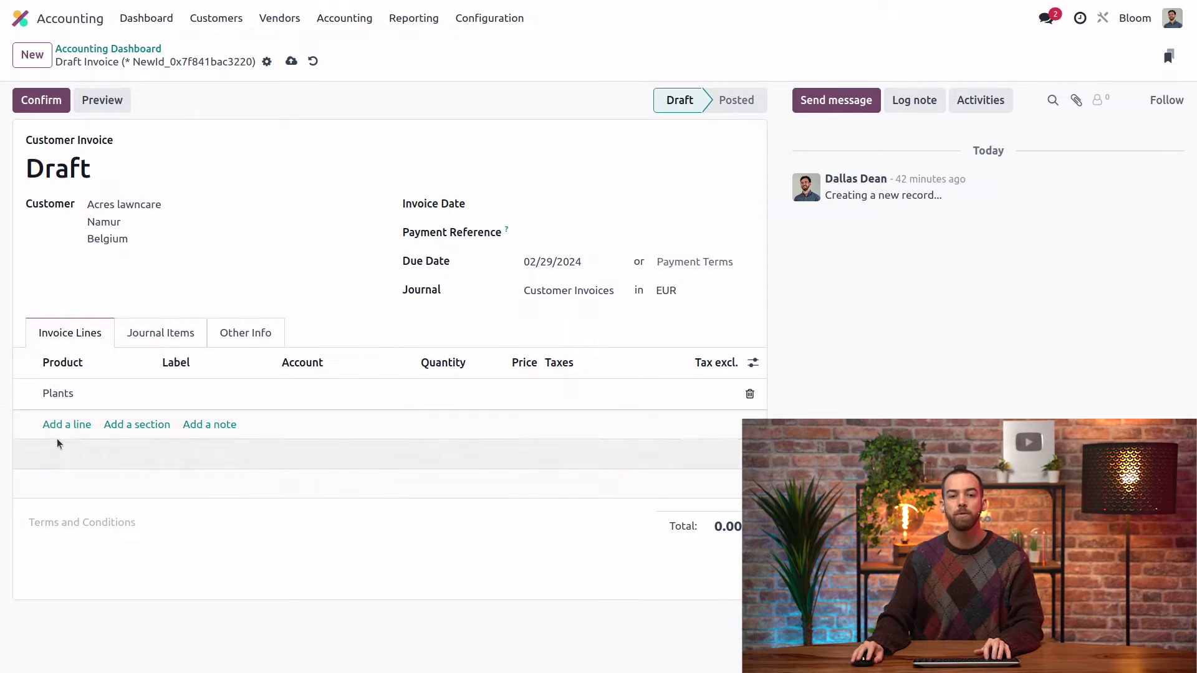
- Add Japanese maple tree ×5 and Rose bush ×7 lines under Plants, totalling 568.70 €
left_click(68, 425)
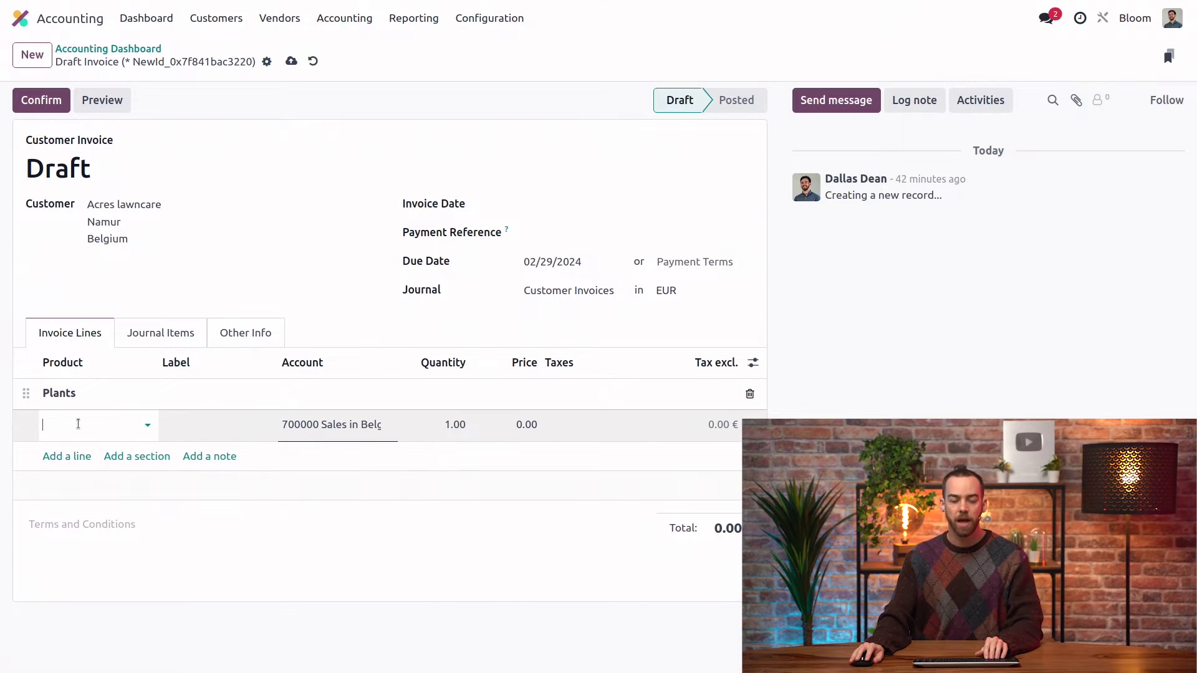
left_click(78, 424)
left_click(164, 511)
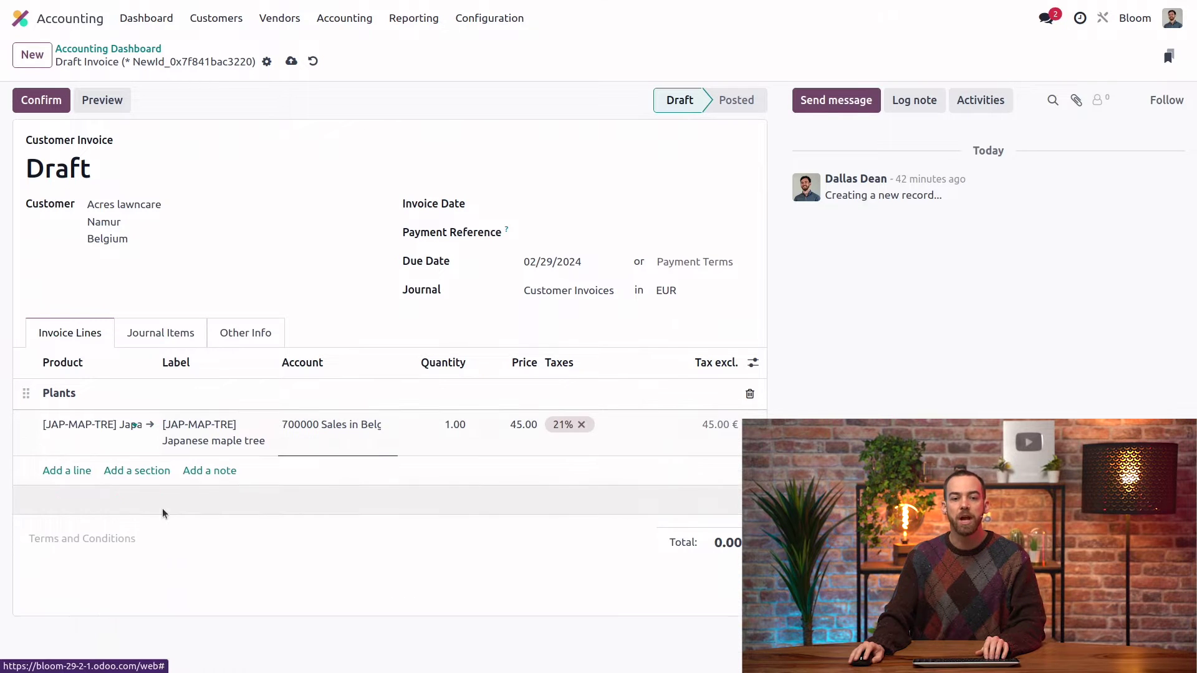
left_click(454, 431)
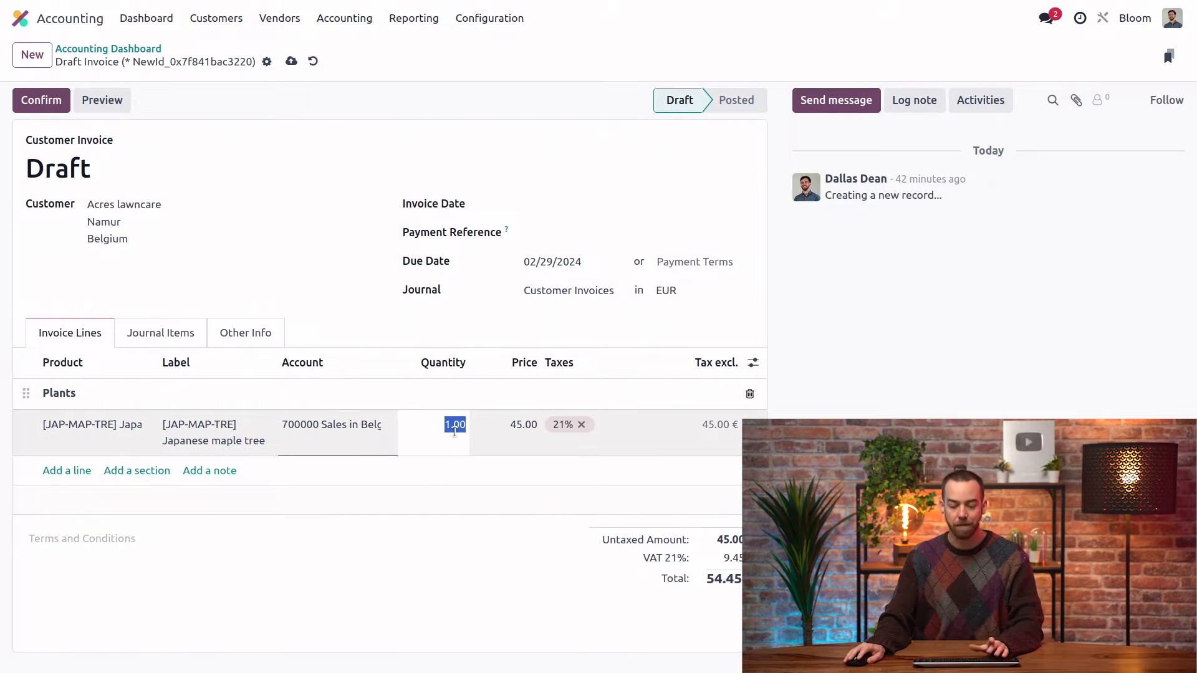
left_click(70, 477)
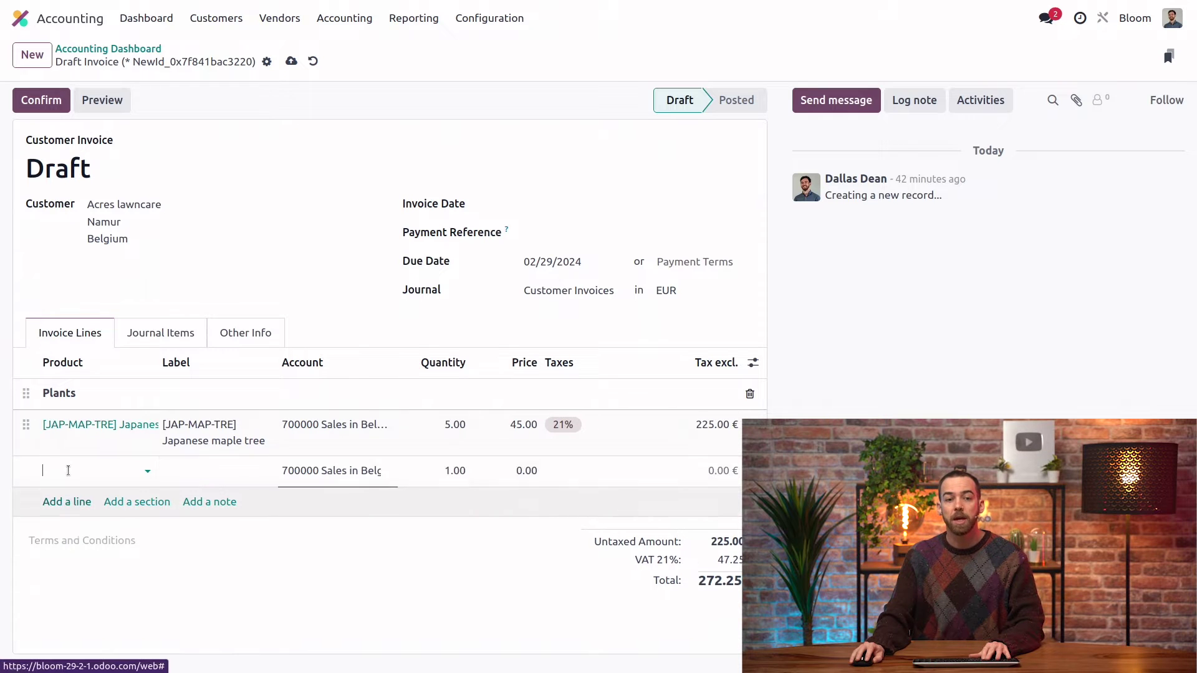
left_click(78, 469)
type("rose")
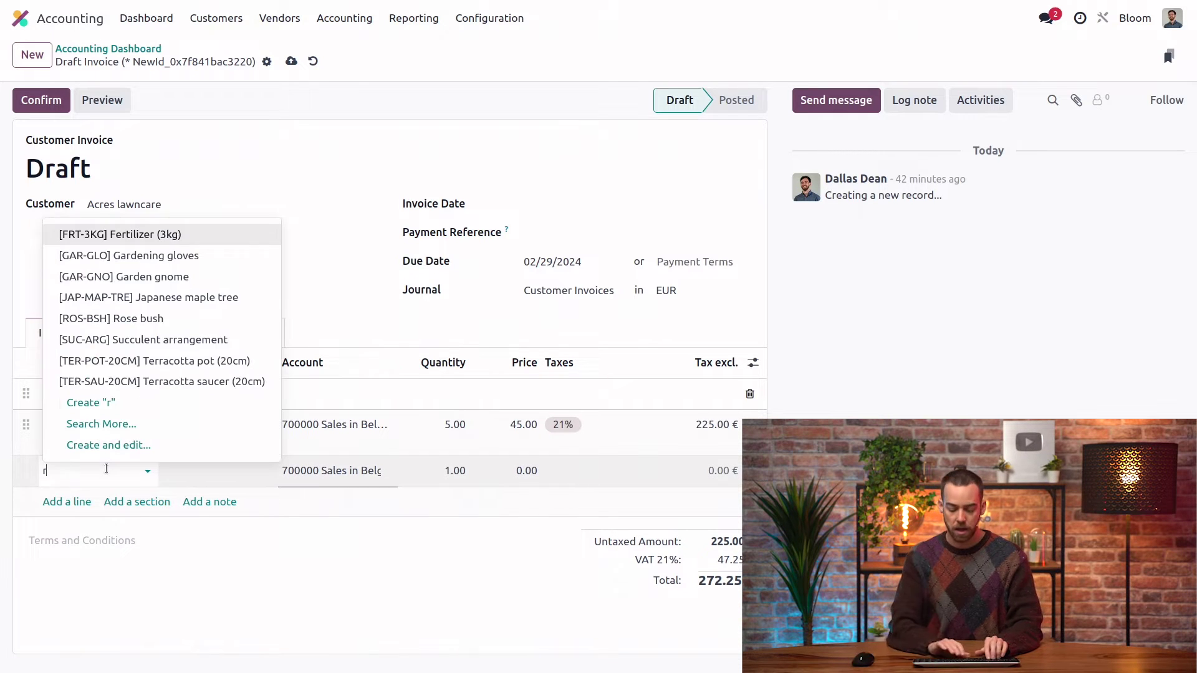
left_click(111, 496)
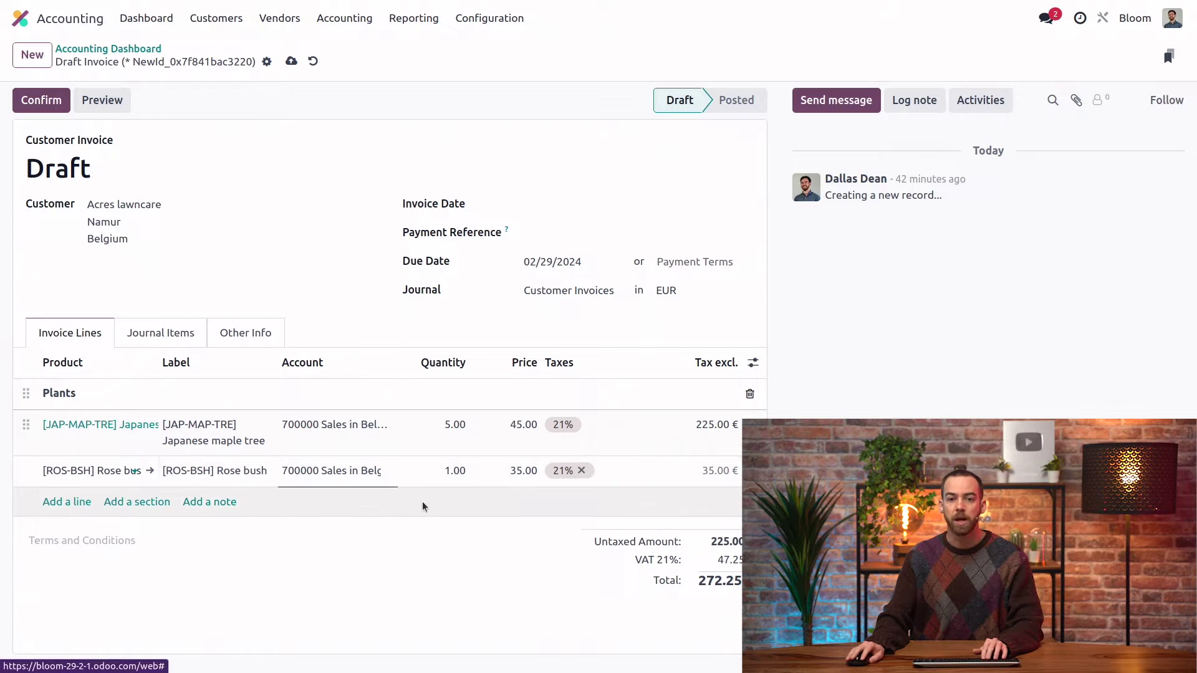
left_click(457, 470)
type("7")
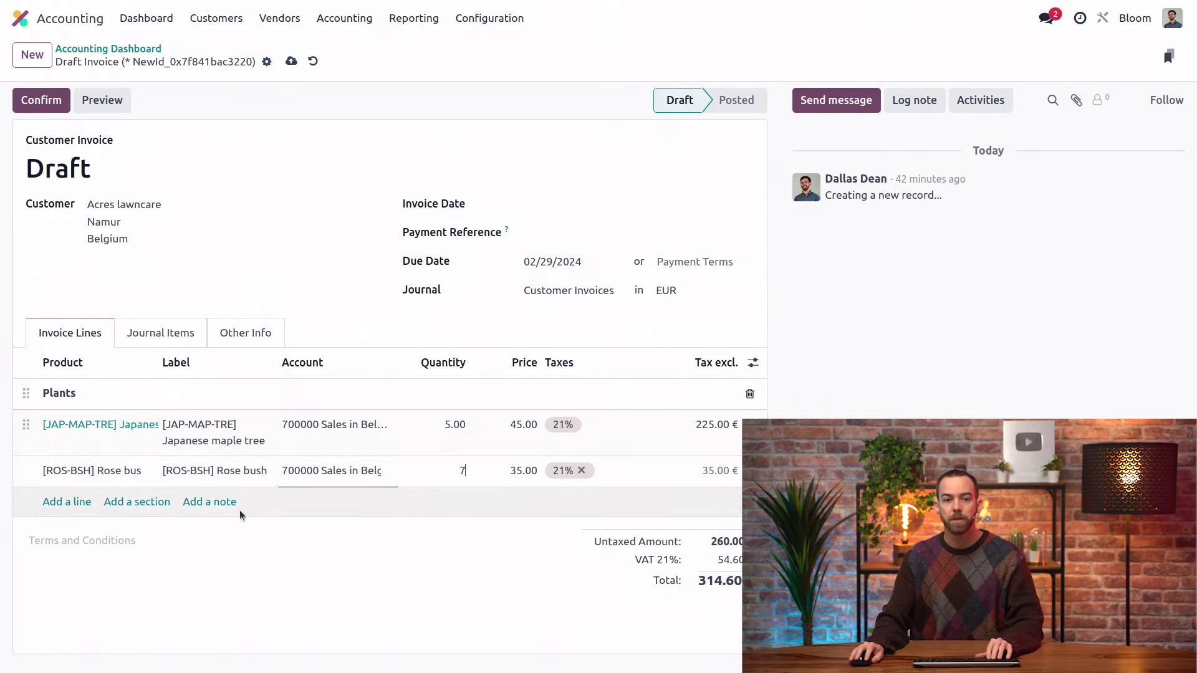
left_click(118, 502)
- Add a 'Supplies' section with [GAR-GNO] Garden gnome quantity 6, bringing the total to 931.70 €
type("S")
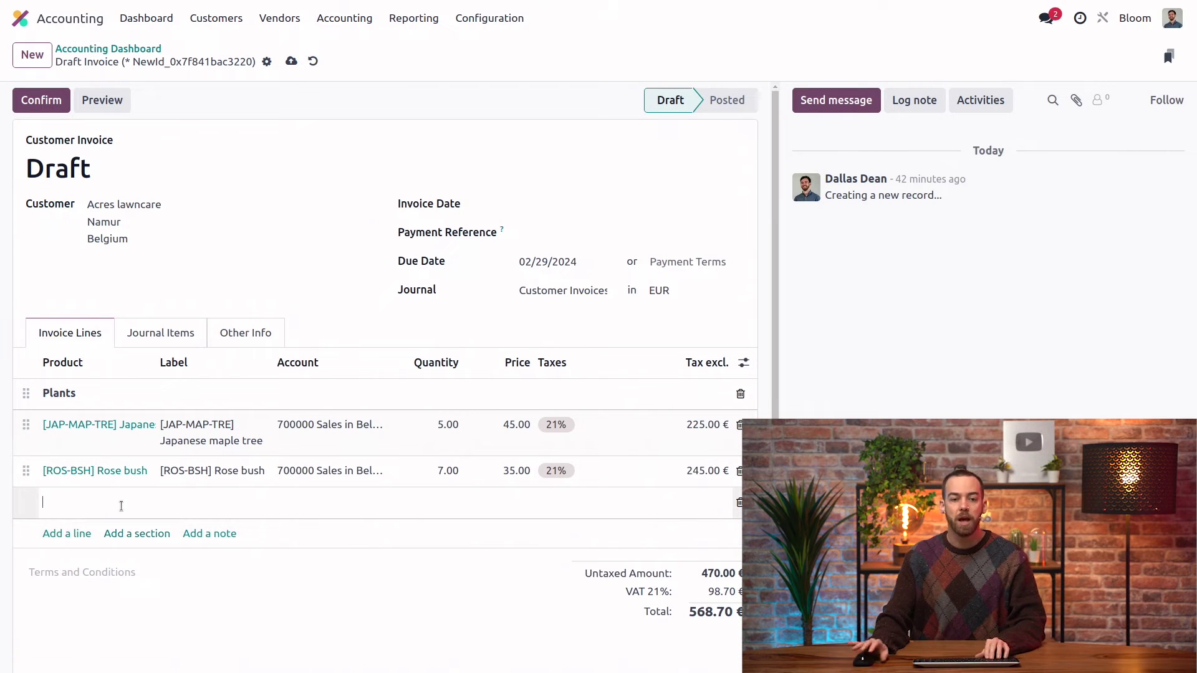
type("upplies")
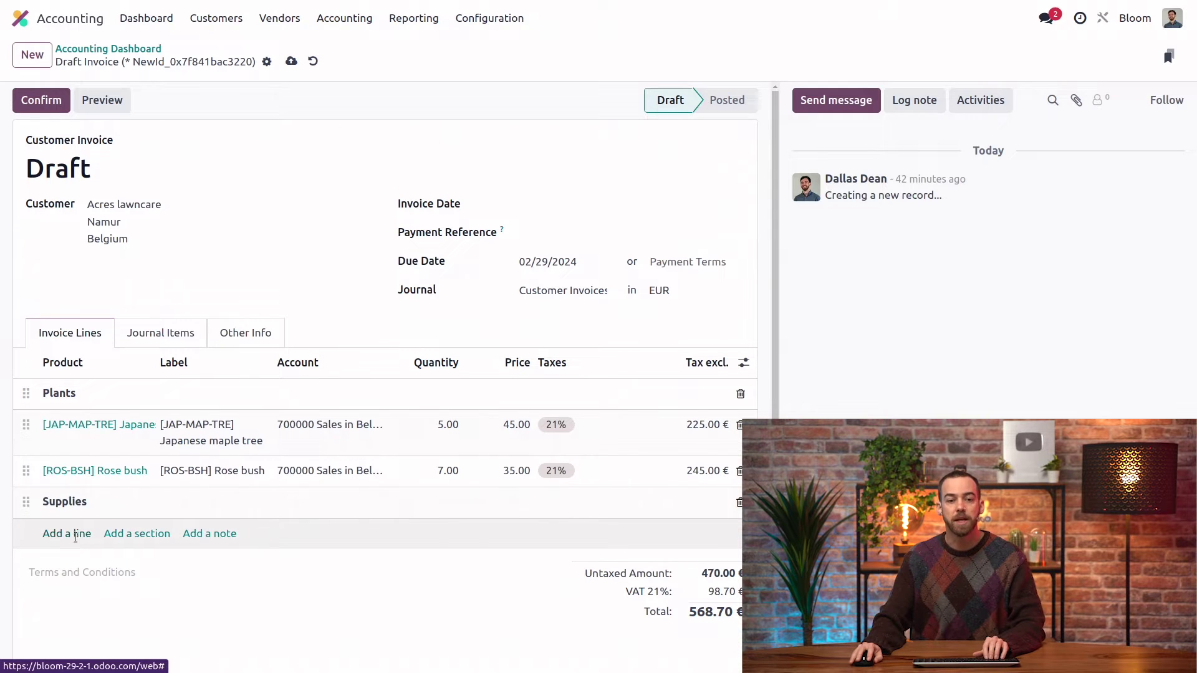
left_click(75, 534)
left_click(73, 538)
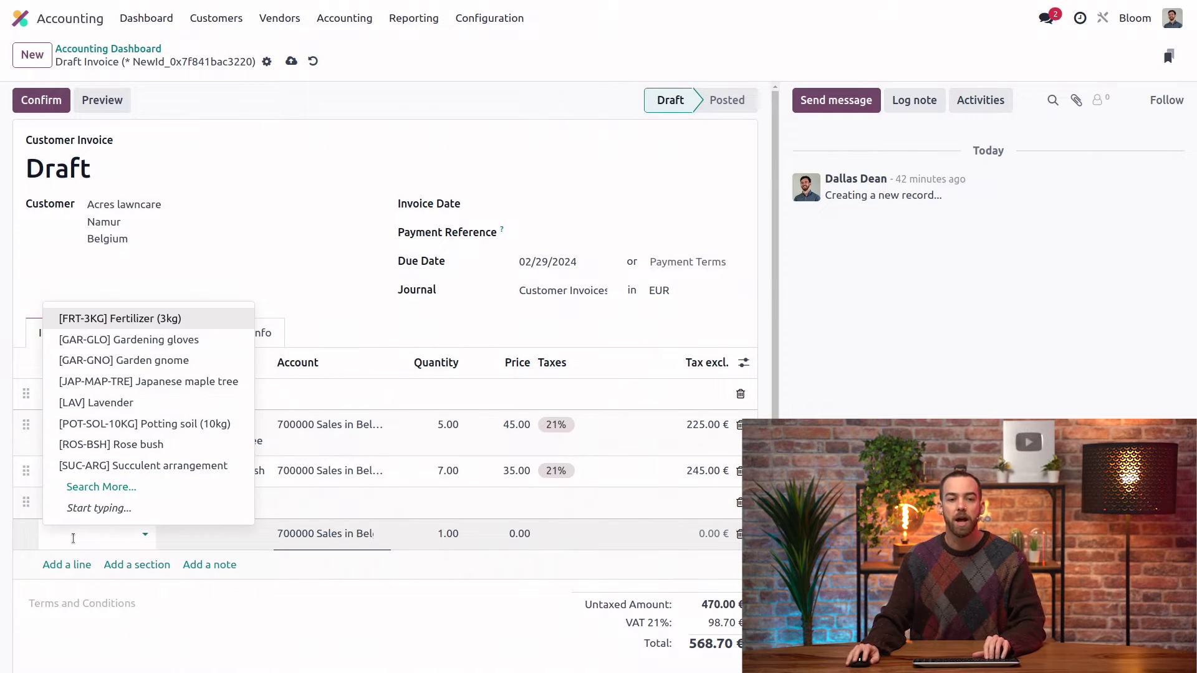
key("Escape")
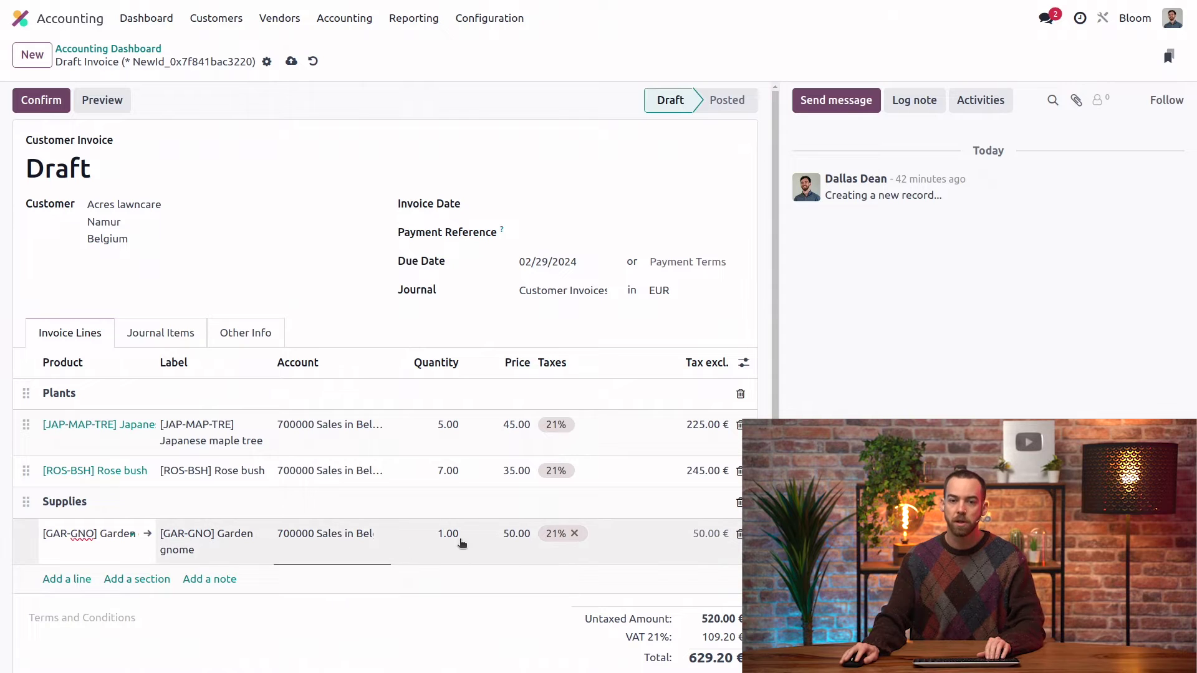
left_click(447, 538)
type("6")
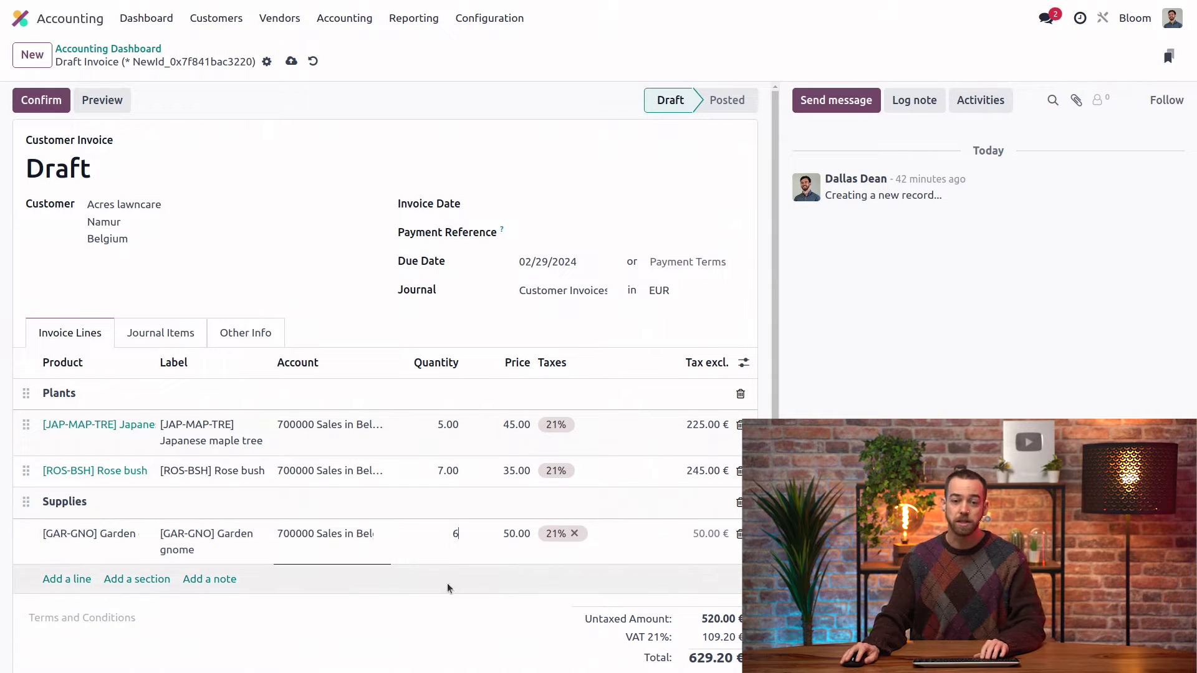
left_click(335, 286)
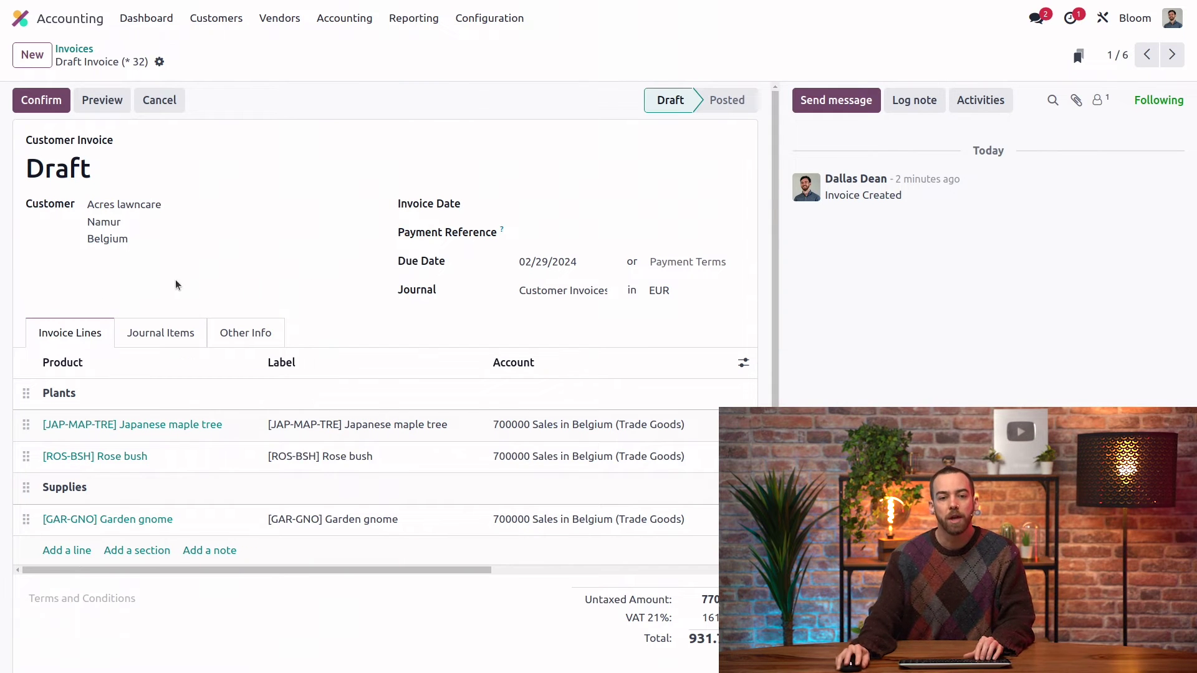
- Review the draft's journal items: 161.70 € VAT payable and 931.70 € debited to Customers
left_click(154, 338)
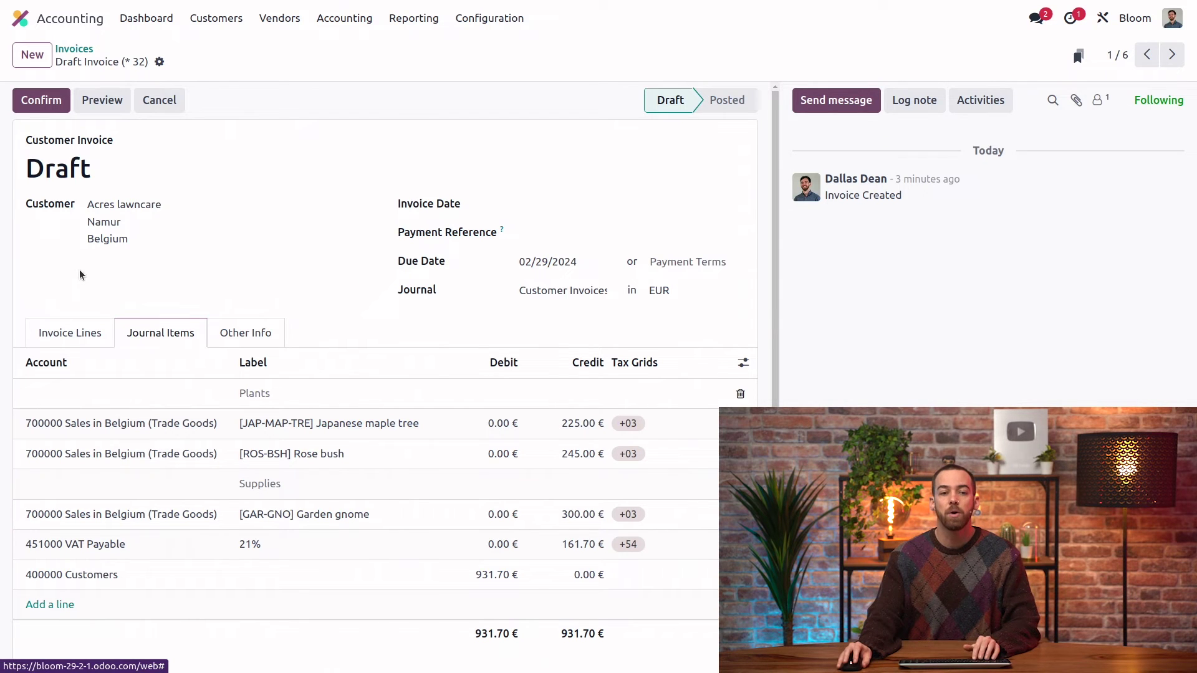
left_click(75, 335)
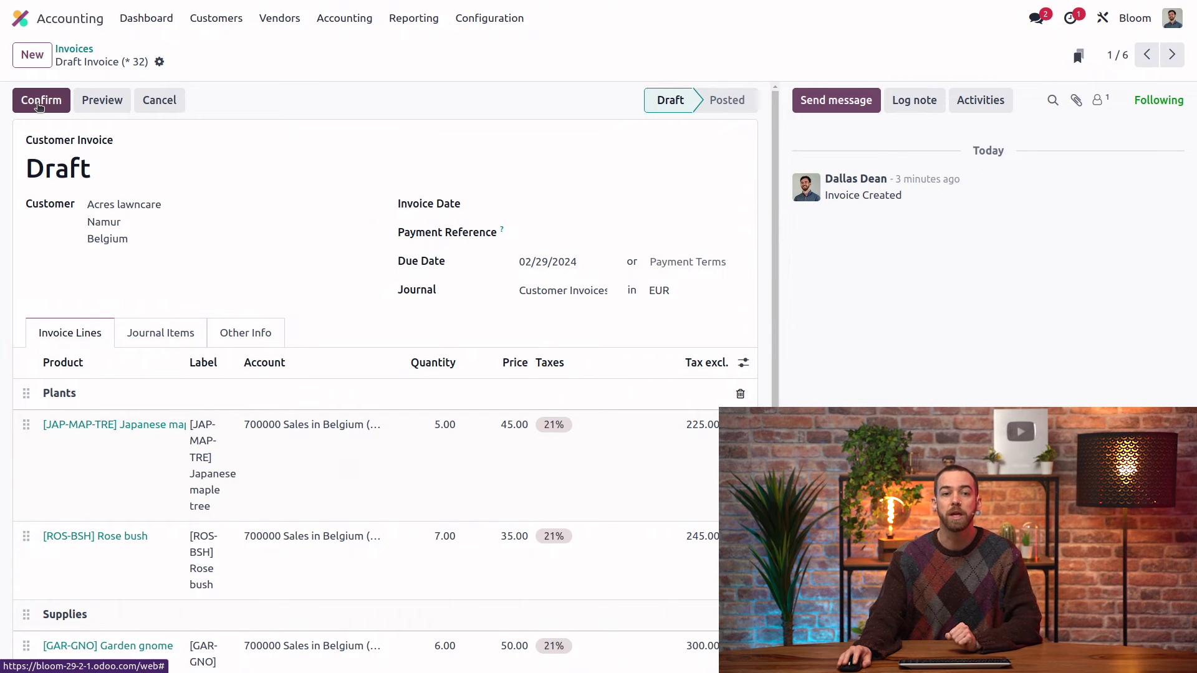
- Confirm the invoice so it posts as INV/2024/00005, and bring up Send & Print
left_click(39, 106)
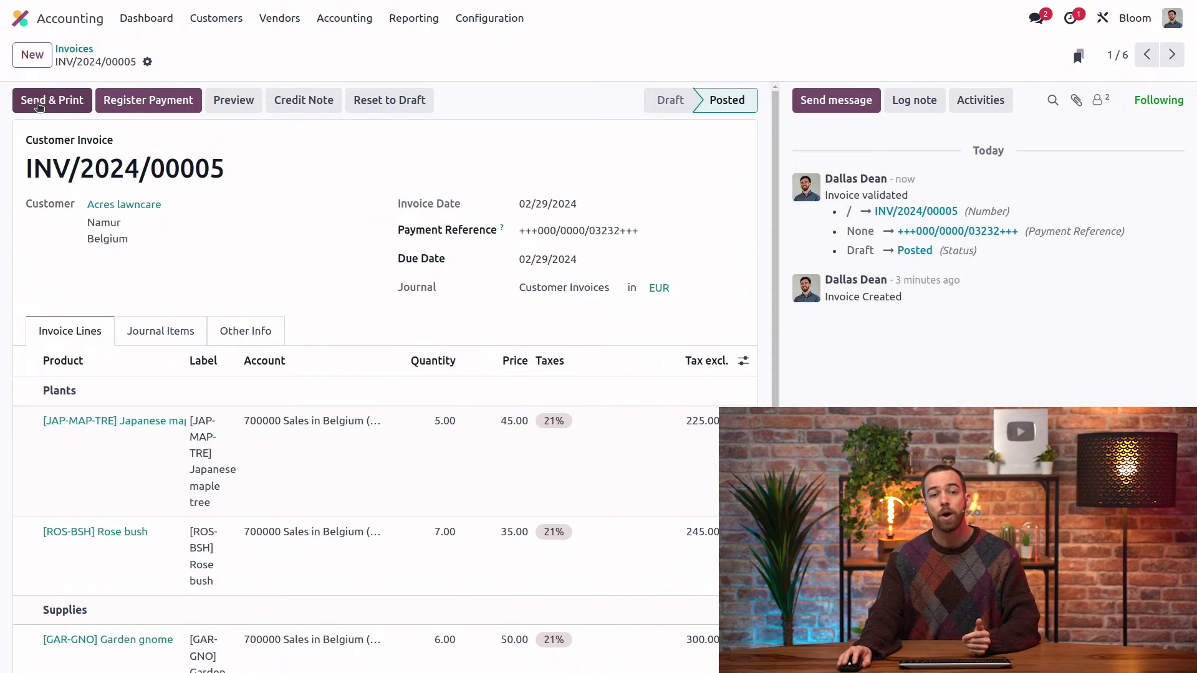
left_click(40, 106)
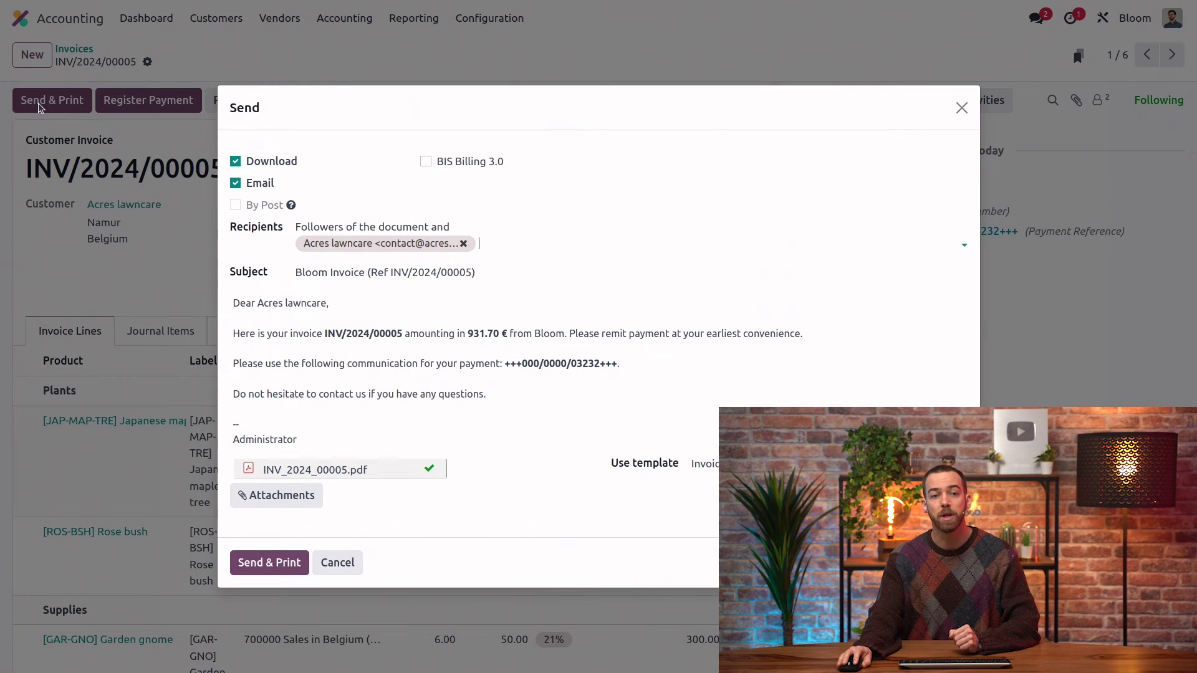
- Email invoice INV/2024/00005 and download its PDF with Download and Email checked
left_click(268, 563)
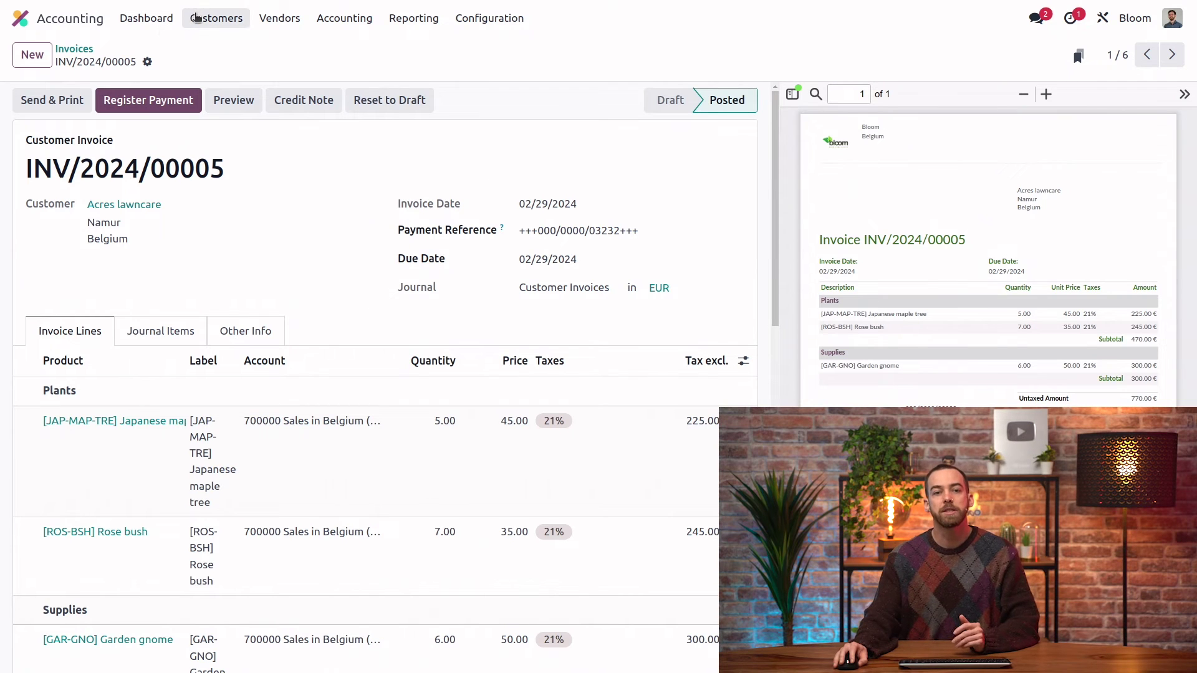
left_click(197, 19)
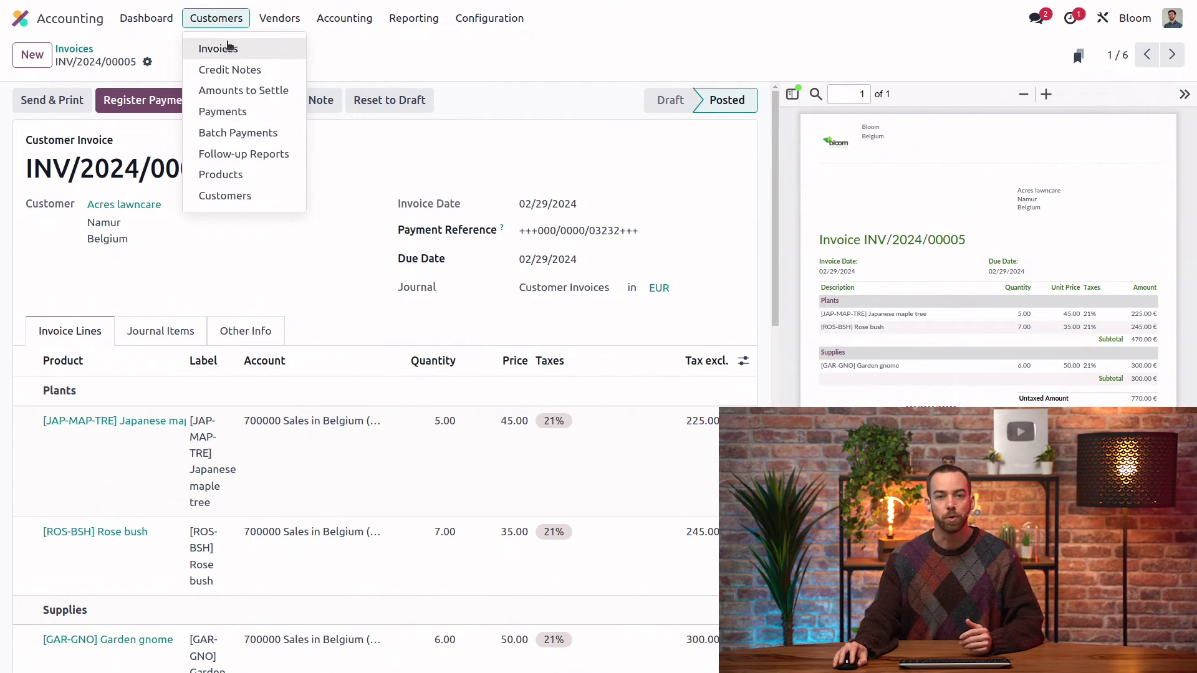
- Open Customers > Invoices to see INV/2024/00005 posted at 931.70 € and not paid
left_click(235, 48)
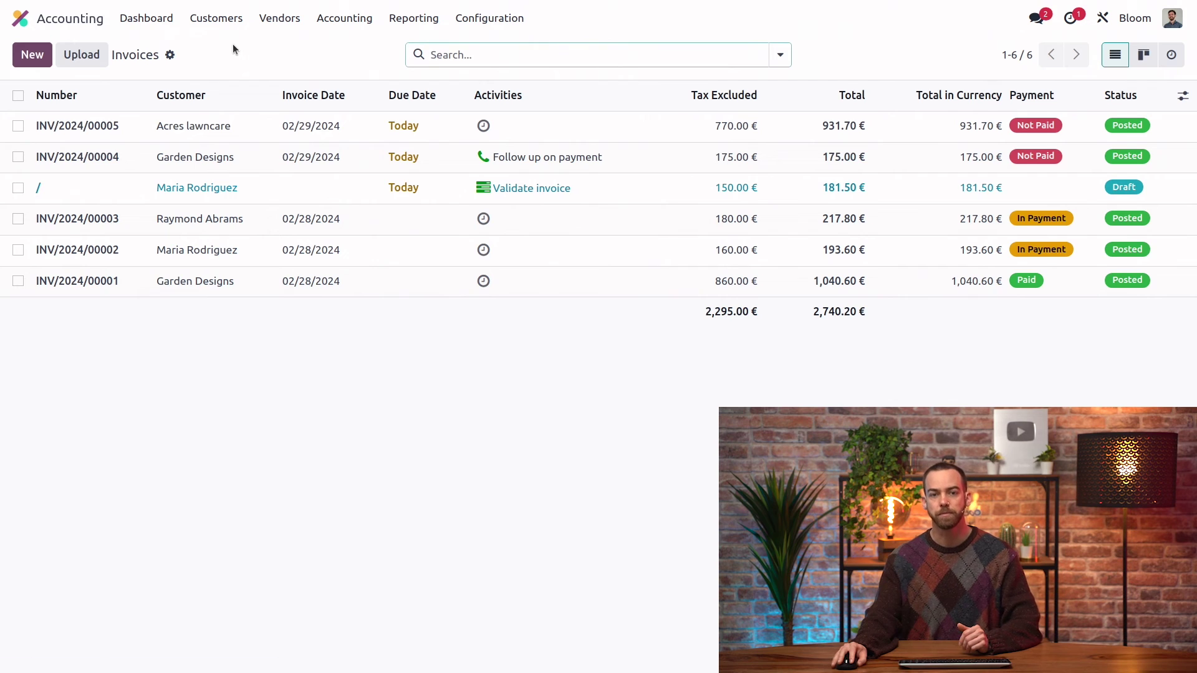